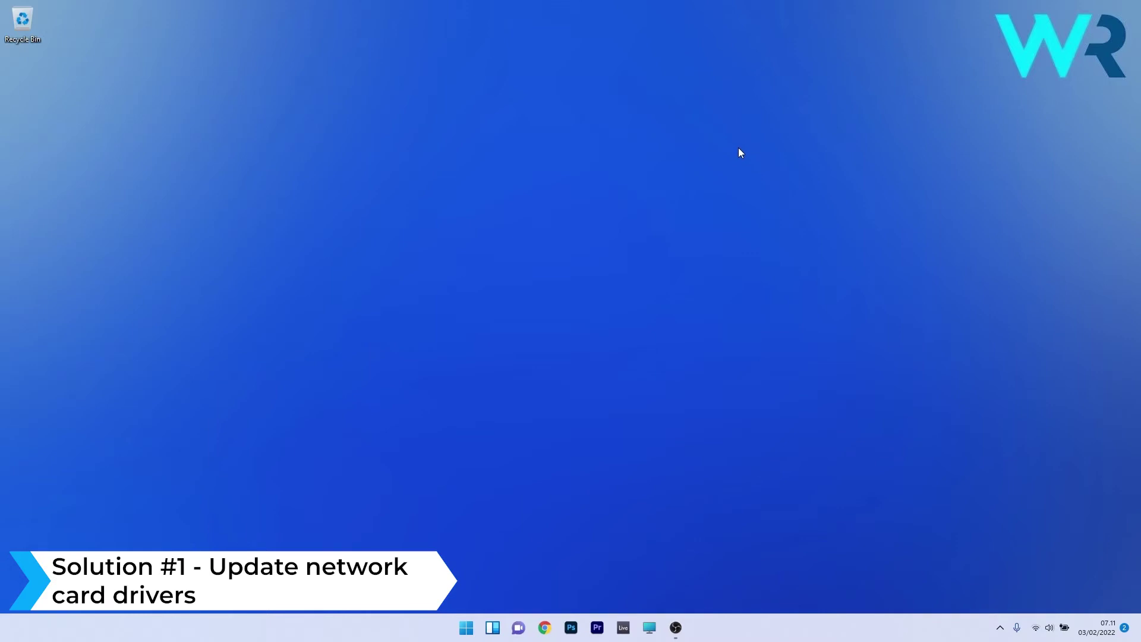
# Open Device Manager and expand the Network adapters category
pyautogui.rightClick(466, 627)
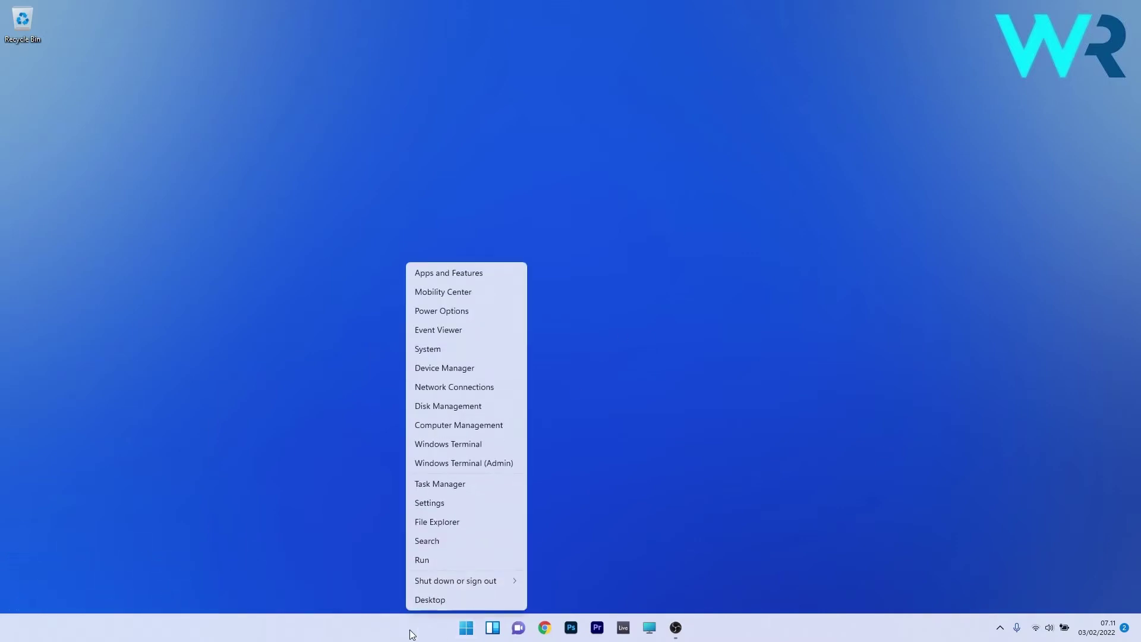
pyautogui.click(490, 373)
pyautogui.moveTo(265, 30); pyautogui.dragTo(502, 100)
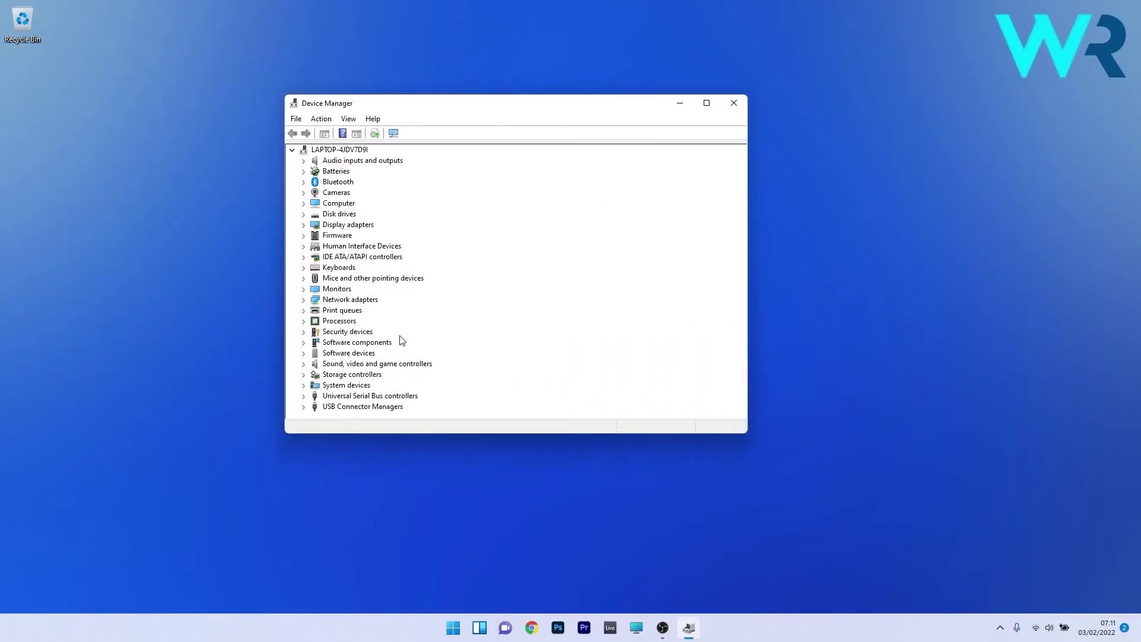
pyautogui.doubleClick(358, 300)
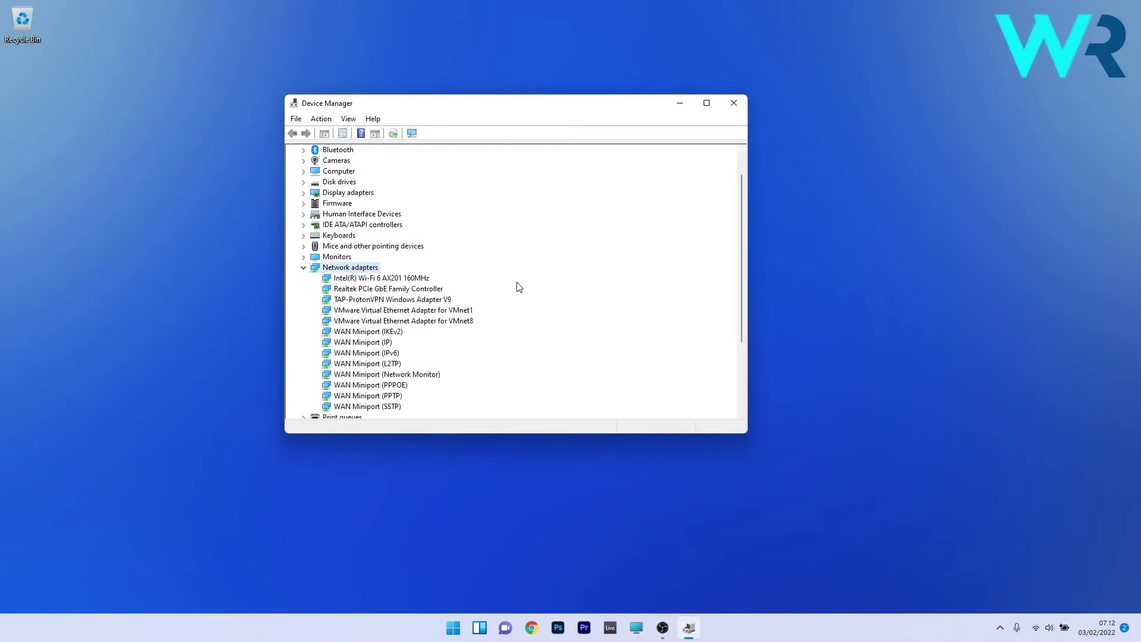
# Update the driver of the Intel(R) Wi-Fi 6 AX201 160MHz adapter by searching automatically for drivers
pyautogui.rightClick(383, 282)
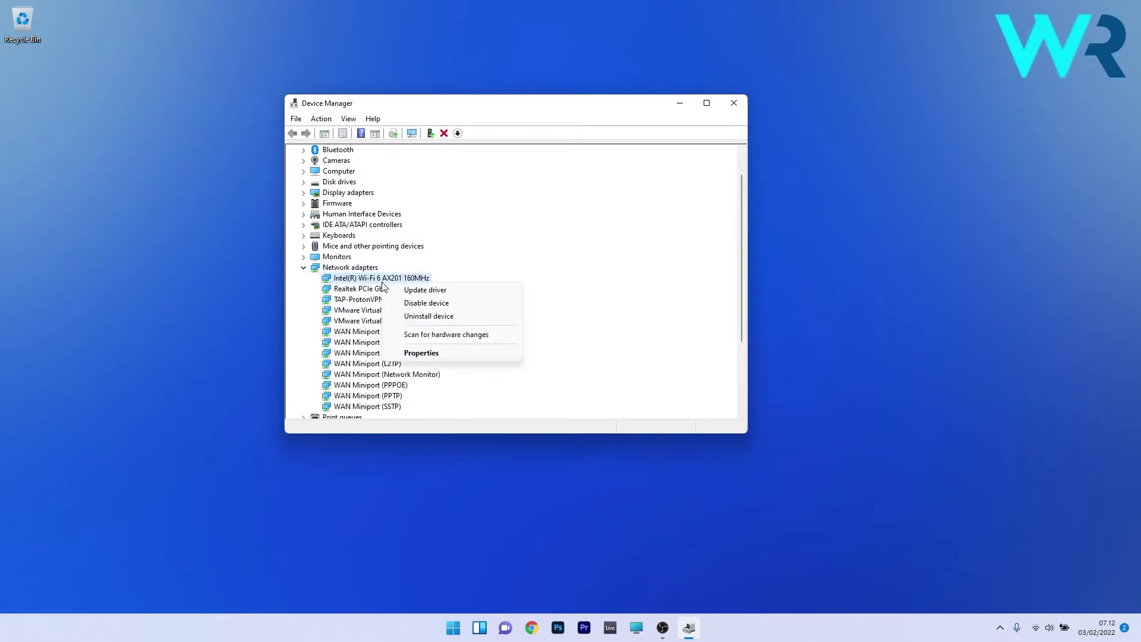
pyautogui.click(476, 296)
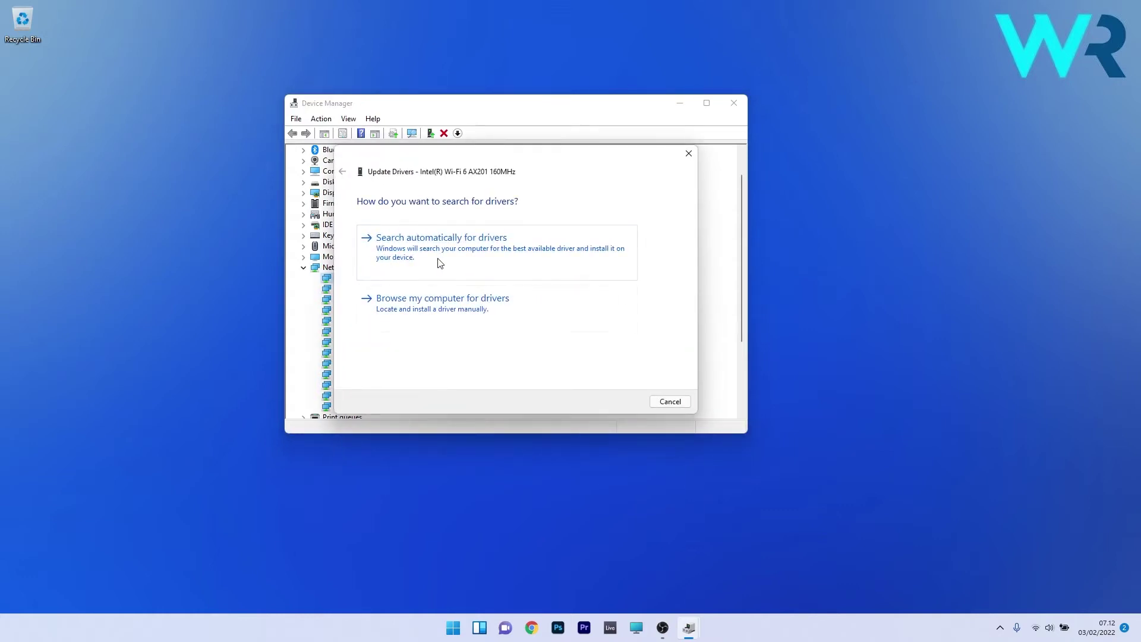
pyautogui.click(479, 264)
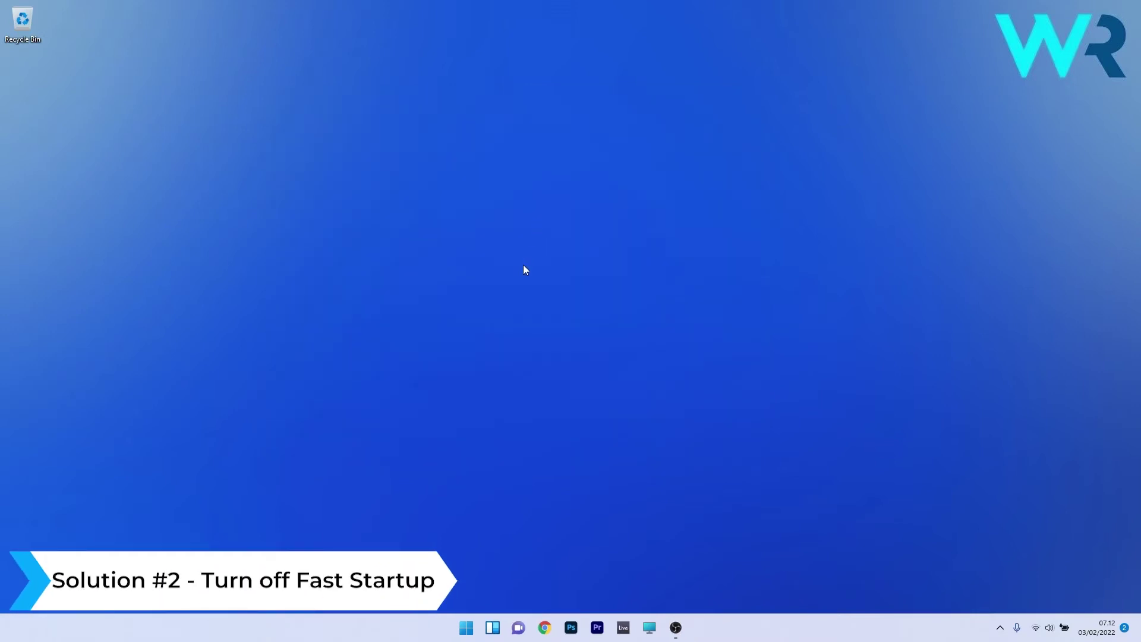
# Search Windows for "choose" and open the Choose a power plan settings
pyautogui.click(466, 628)
pyautogui.write('c')
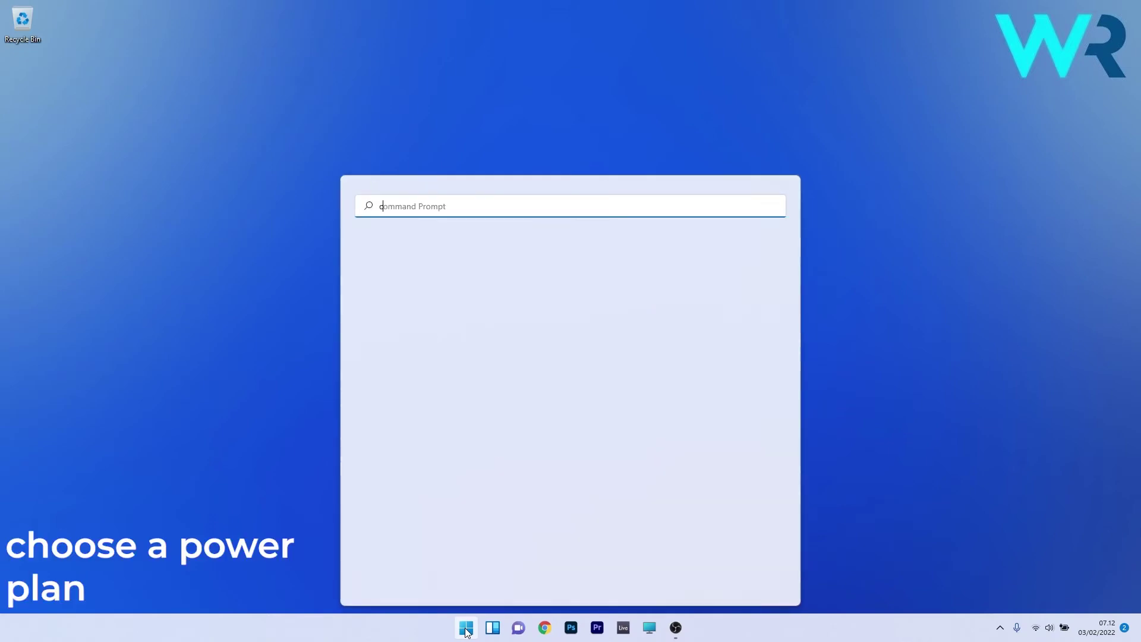
pyautogui.write('hoose')
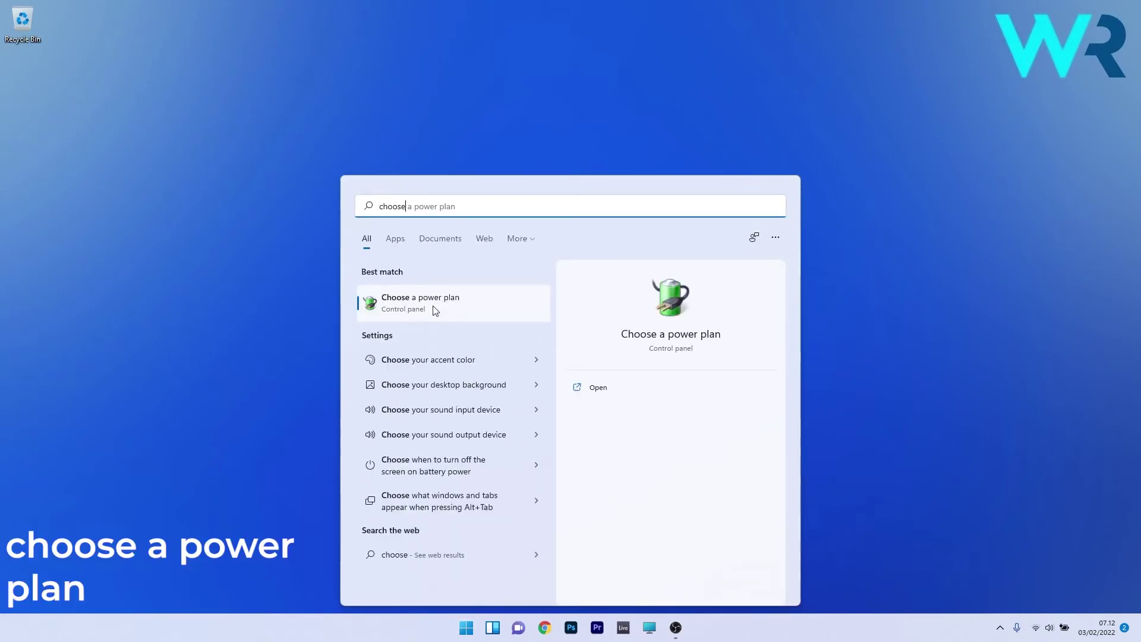
pyautogui.click(437, 310)
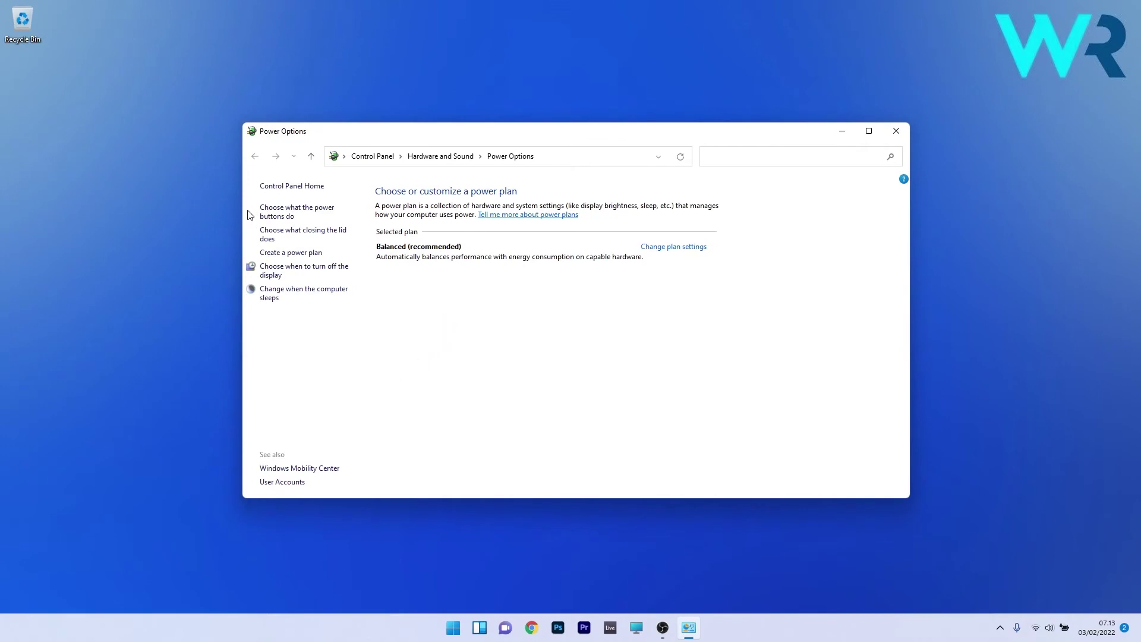
# Unlock the unavailable power button settings, turn off fast startup and save the changes
pyautogui.click(311, 212)
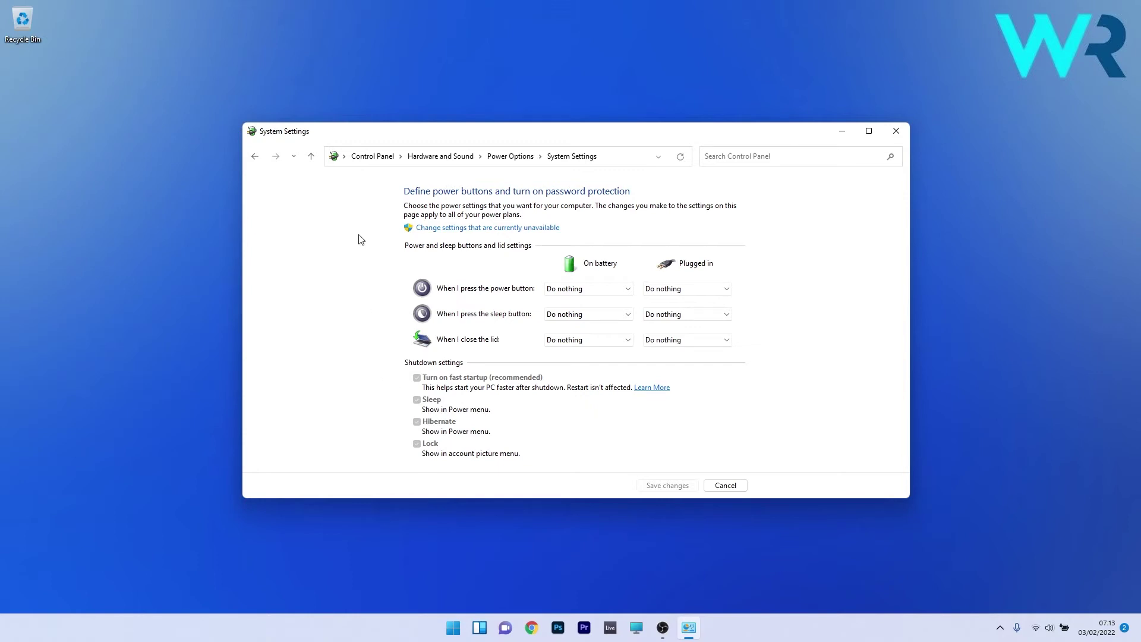
pyautogui.click(508, 229)
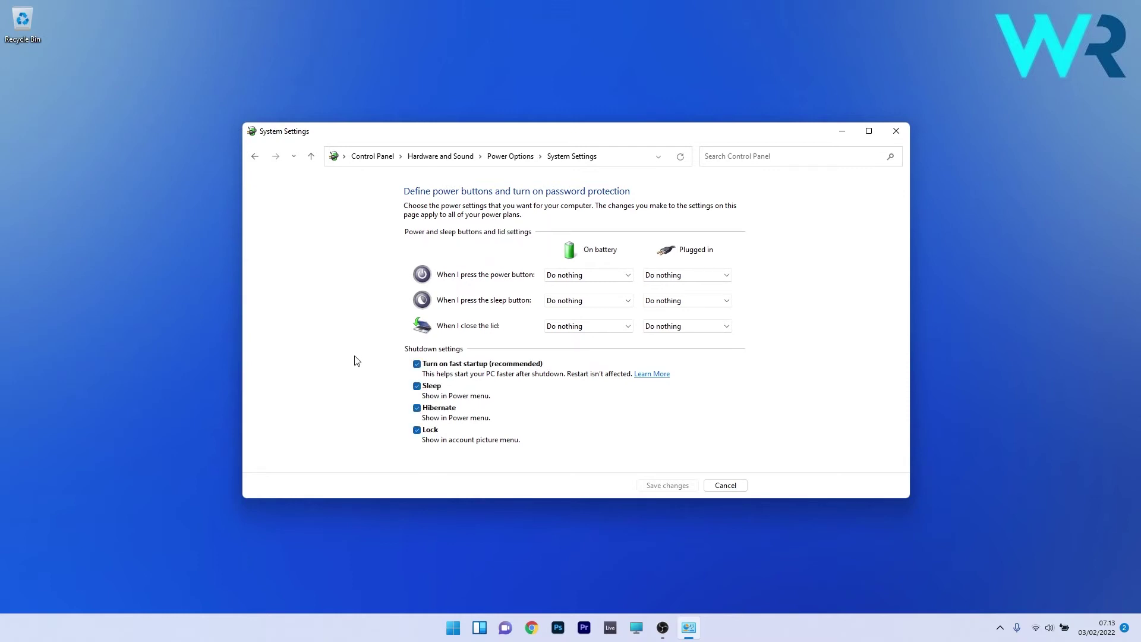
pyautogui.click(418, 365)
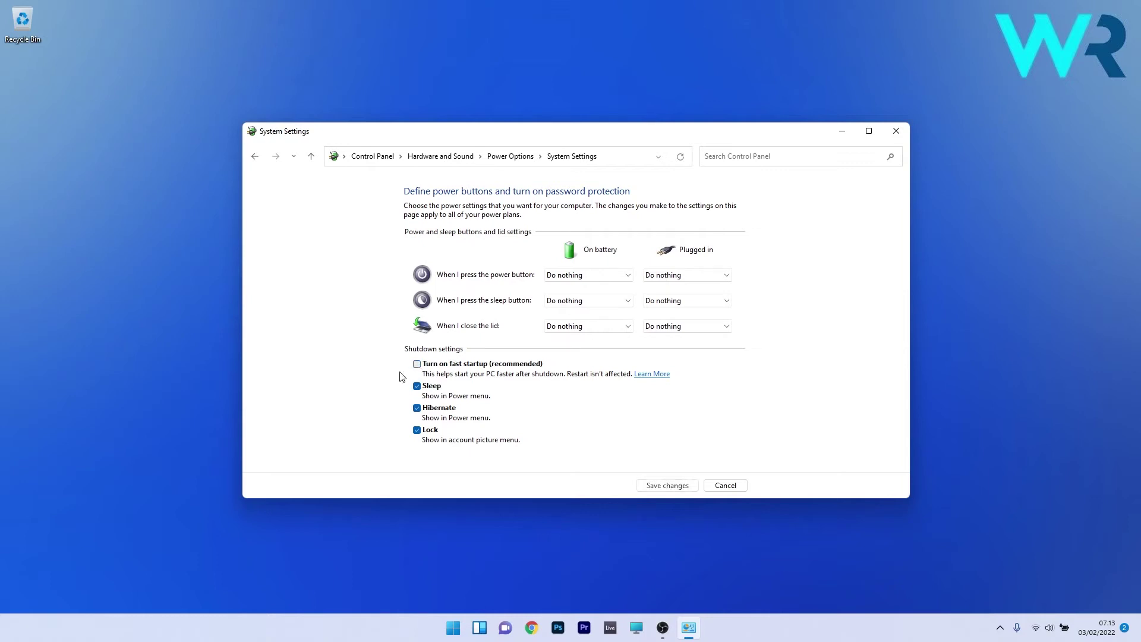
pyautogui.click(668, 486)
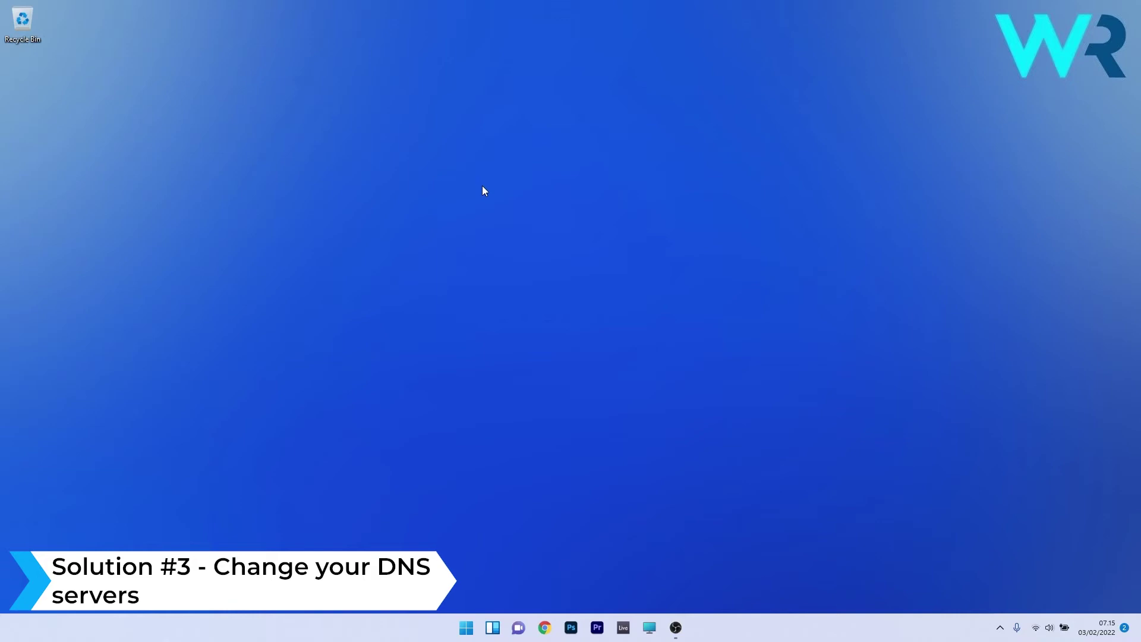
# Search Windows for "view network connections" and open the matching Control Panel page
pyautogui.click(466, 627)
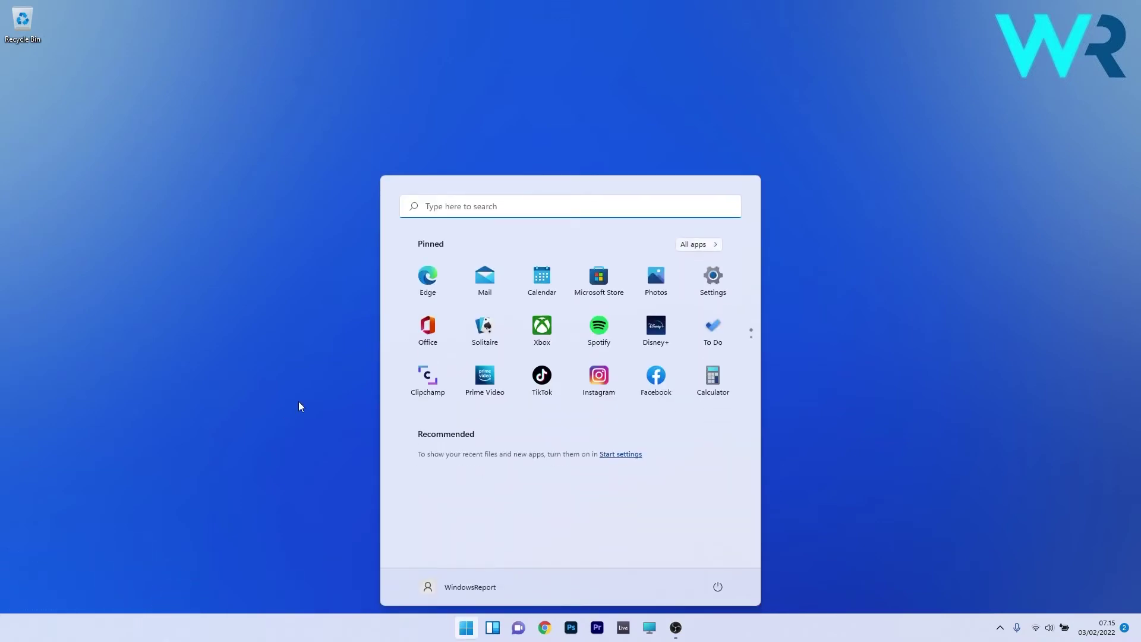
pyautogui.write('view network connections')
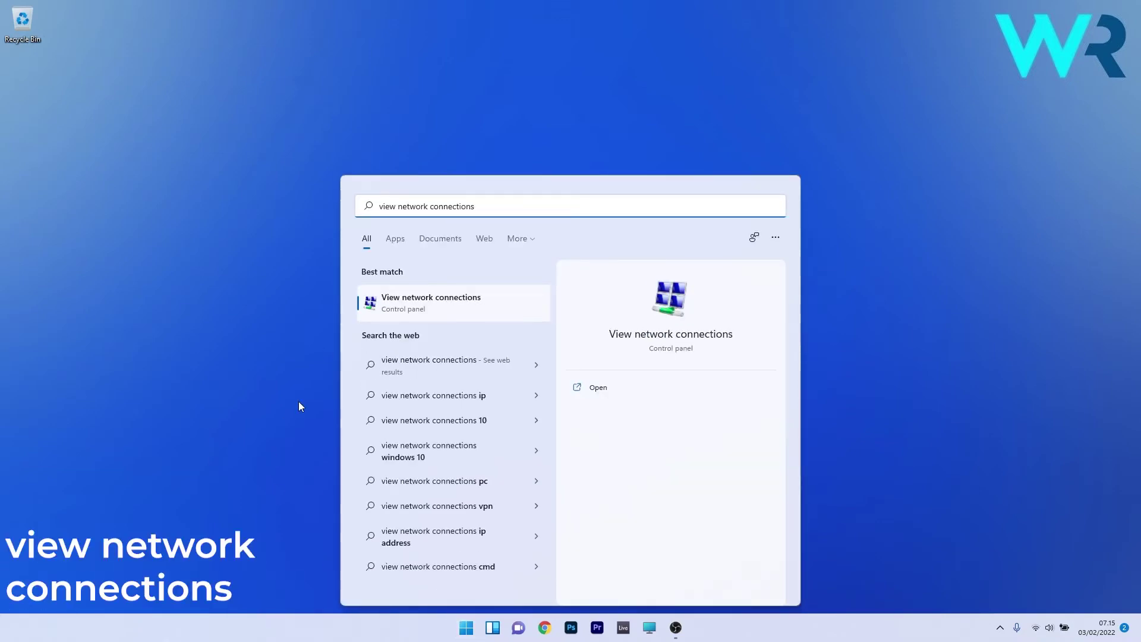
pyautogui.click(444, 314)
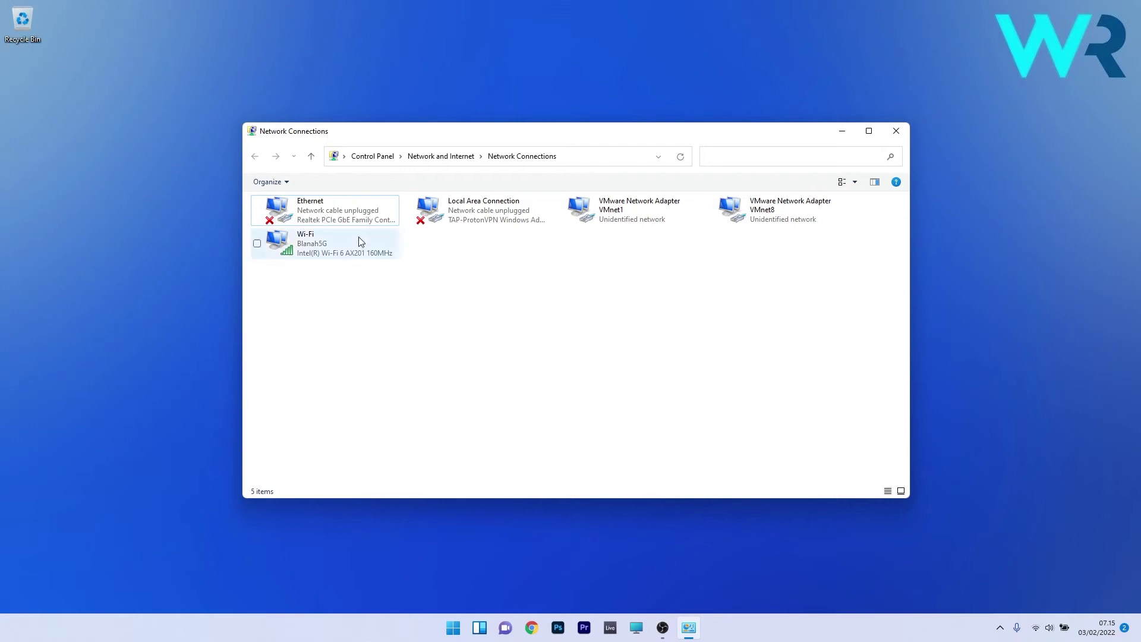
# Open the Internet Protocol Version 4 (TCP/IPv4) properties of the Ethernet connection
pyautogui.rightClick(334, 209)
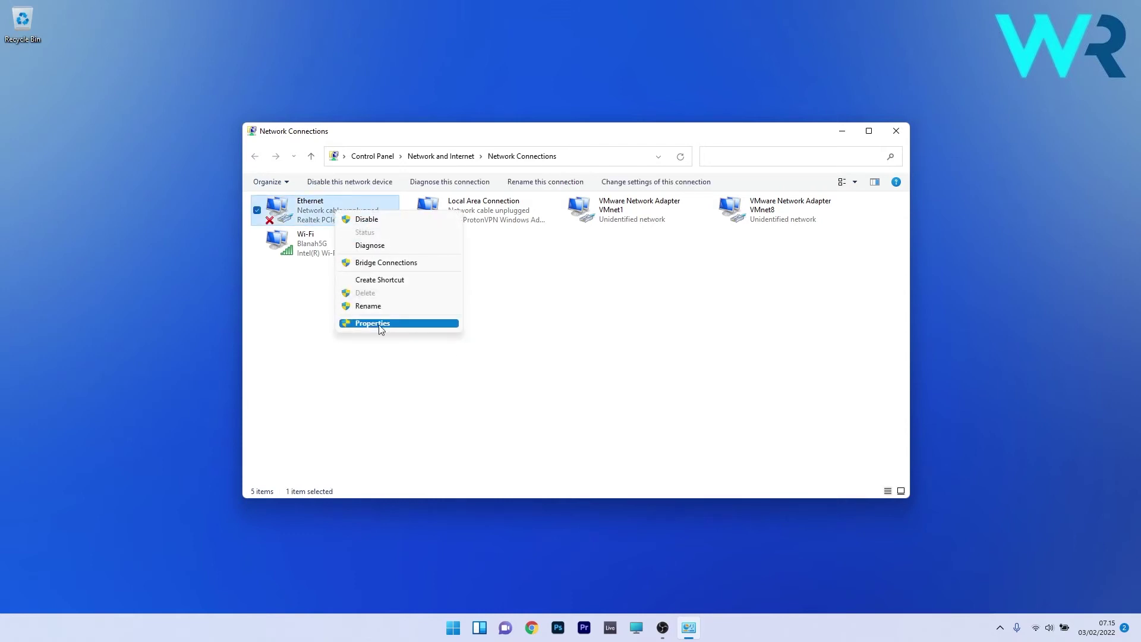
pyautogui.click(406, 326)
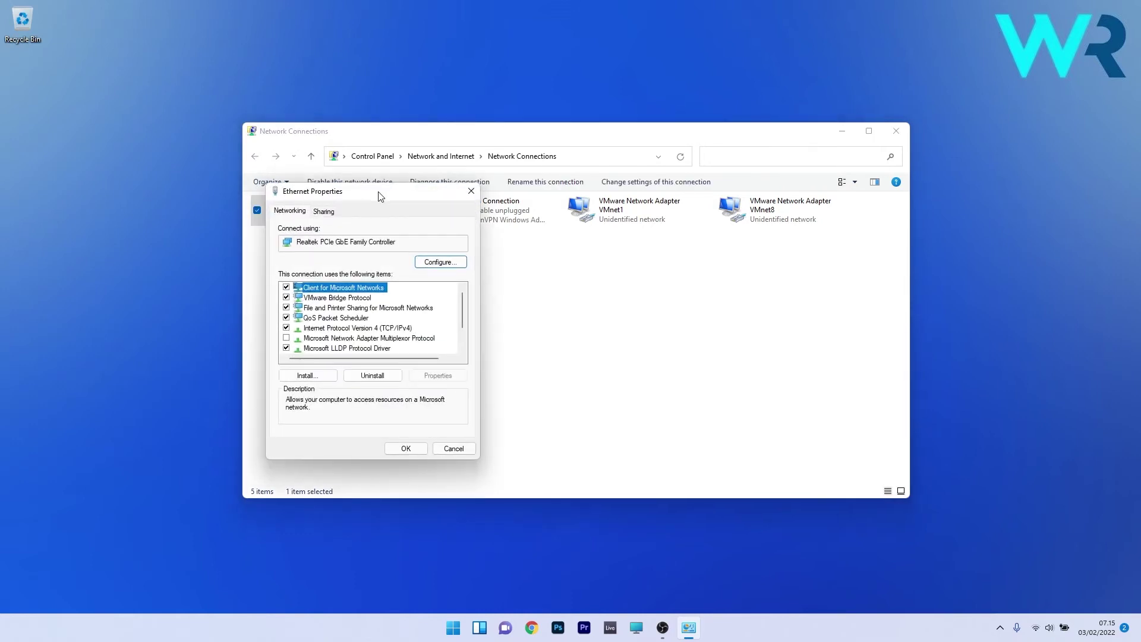
pyautogui.moveTo(376, 198); pyautogui.dragTo(494, 193)
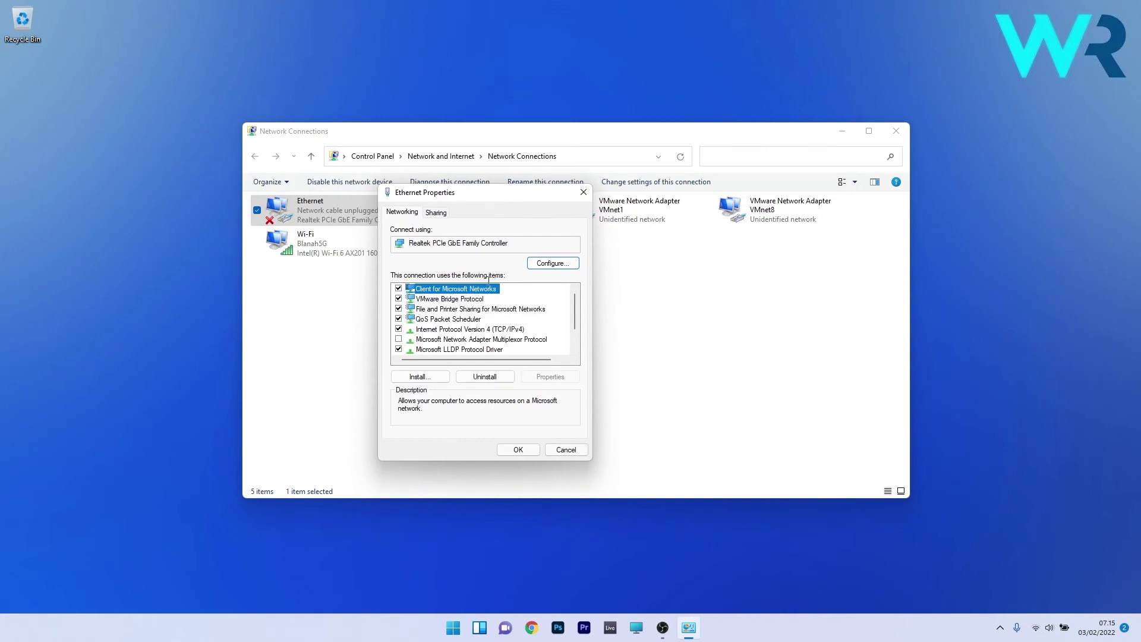
pyautogui.click(463, 330)
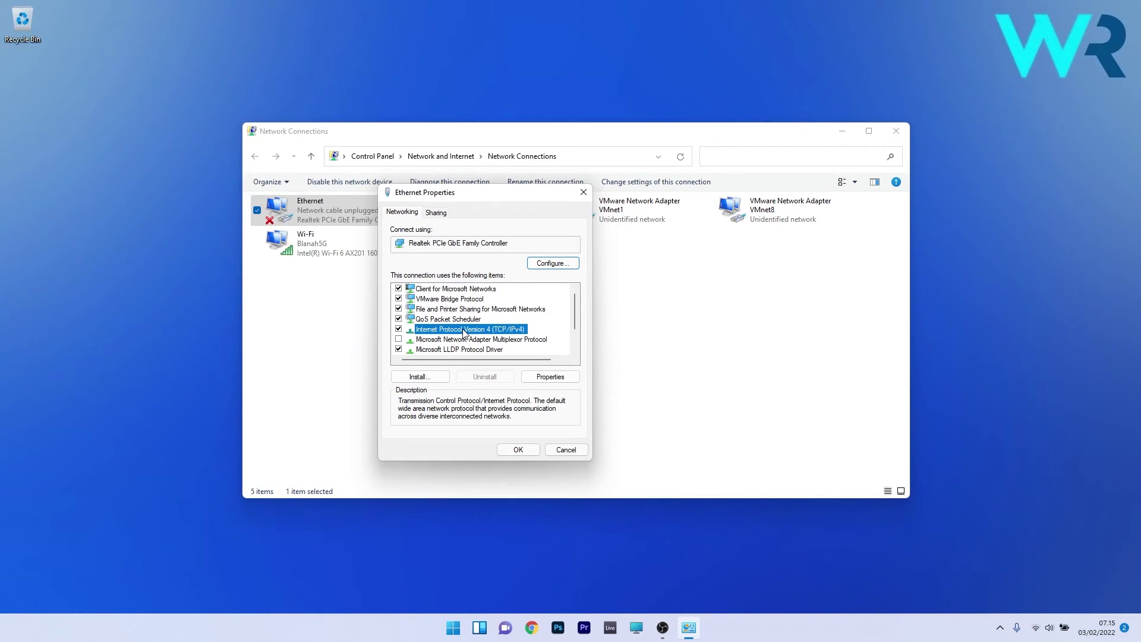
pyautogui.click(553, 378)
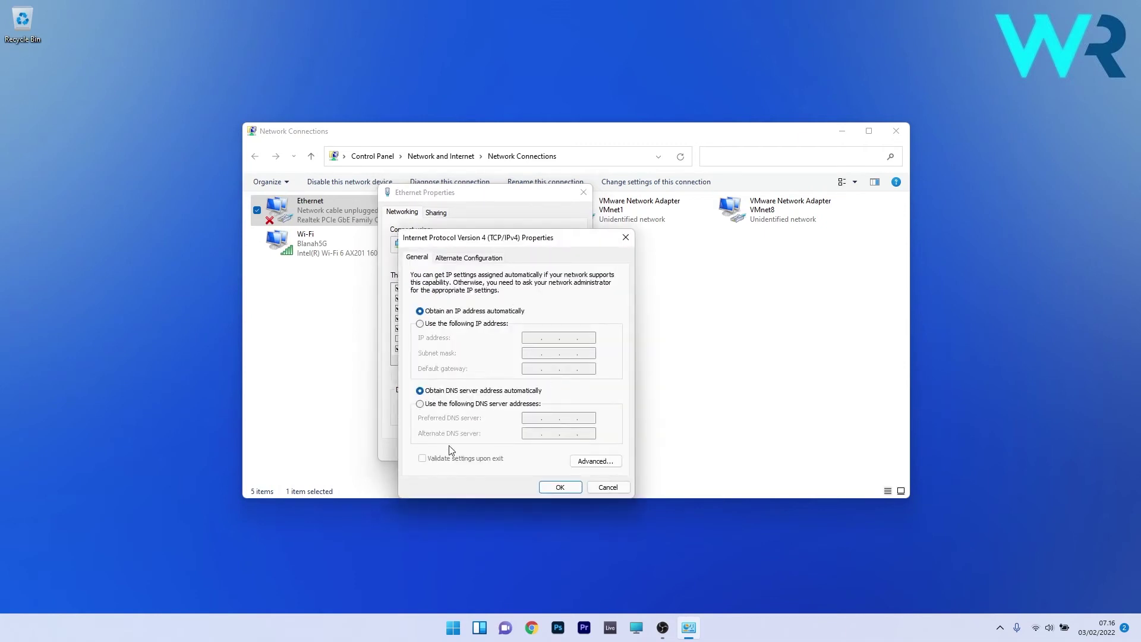
# Set the preferred DNS server to 8.8.8.8 and the alternate to 8.8.4.4, confirm, and close the network windows
pyautogui.click(420, 405)
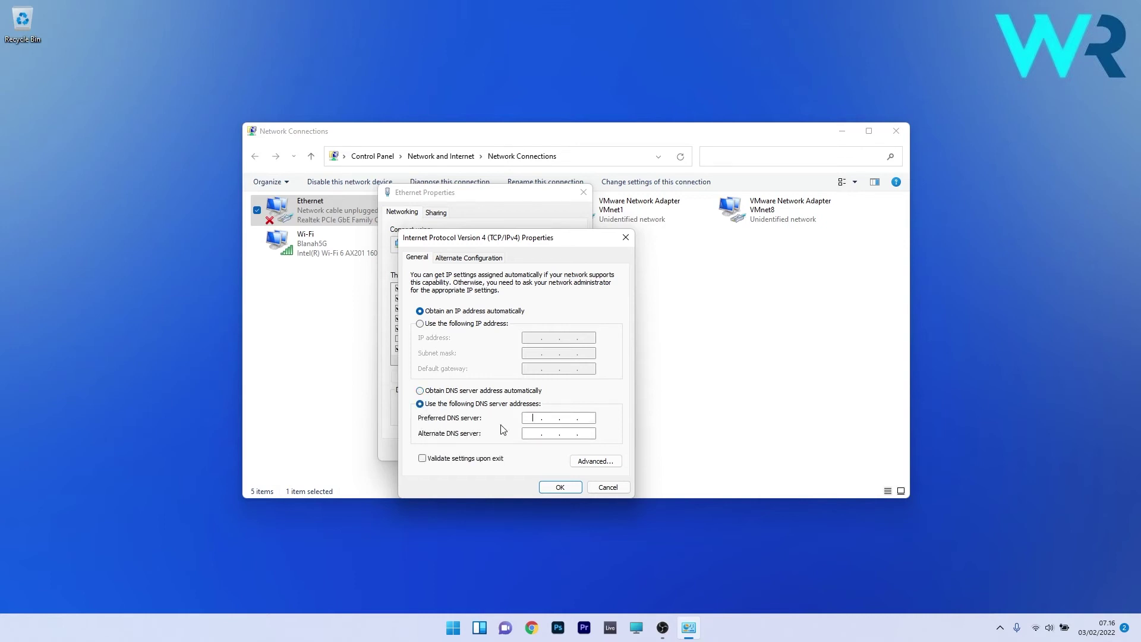
pyautogui.write('8.8.8.8')
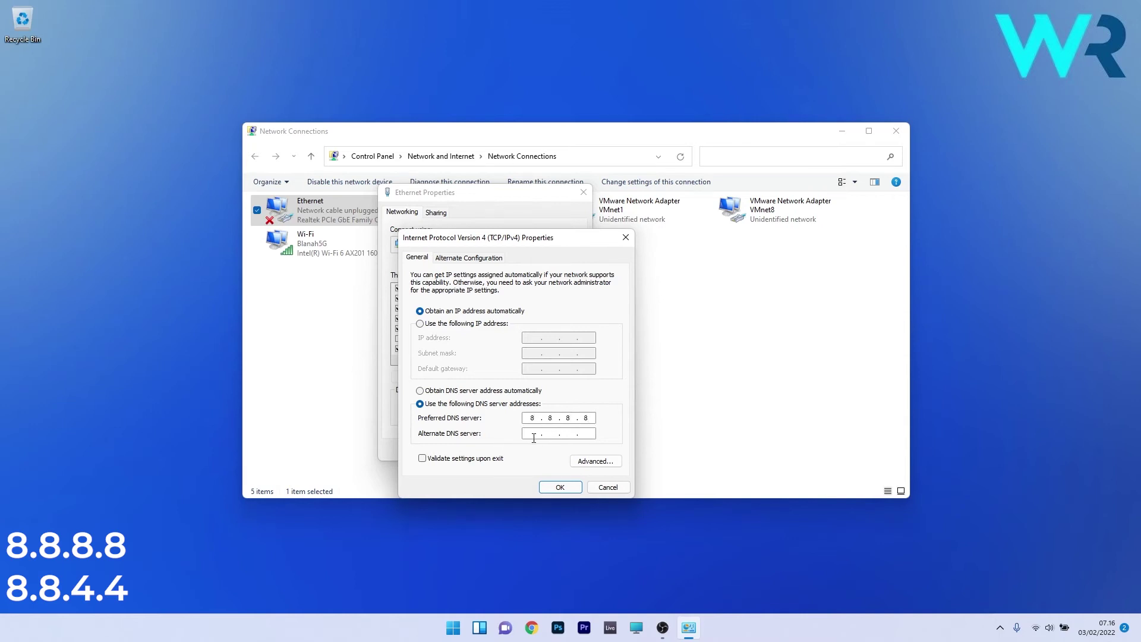
pyautogui.click(590, 435)
pyautogui.write('8.8.4.4')
pyautogui.click(559, 489)
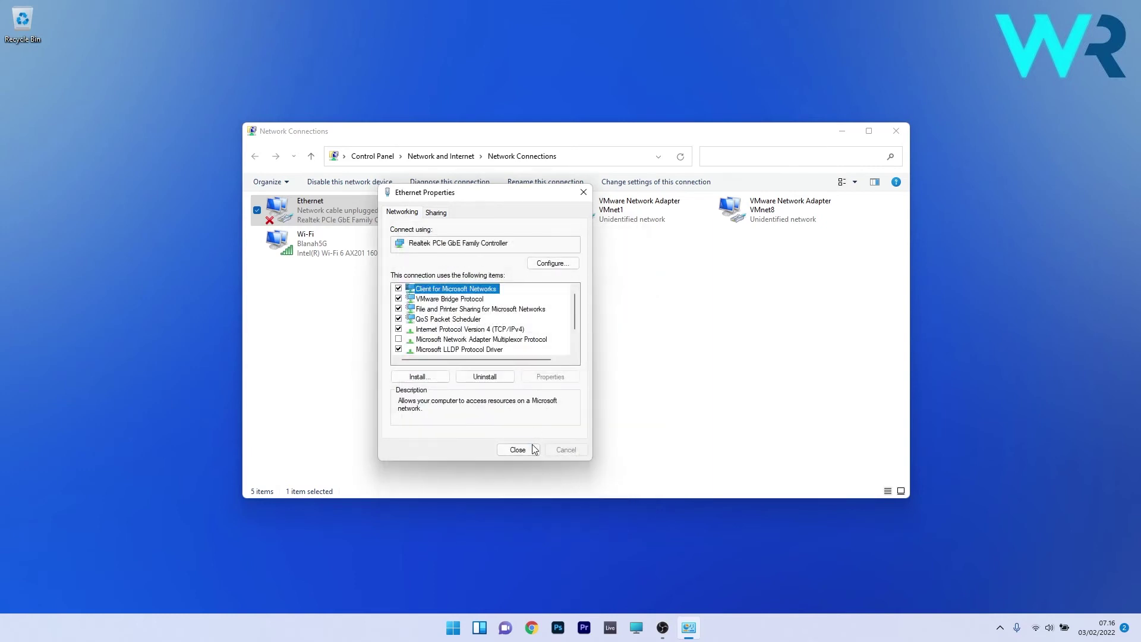
pyautogui.click(533, 450)
pyautogui.click(896, 131)
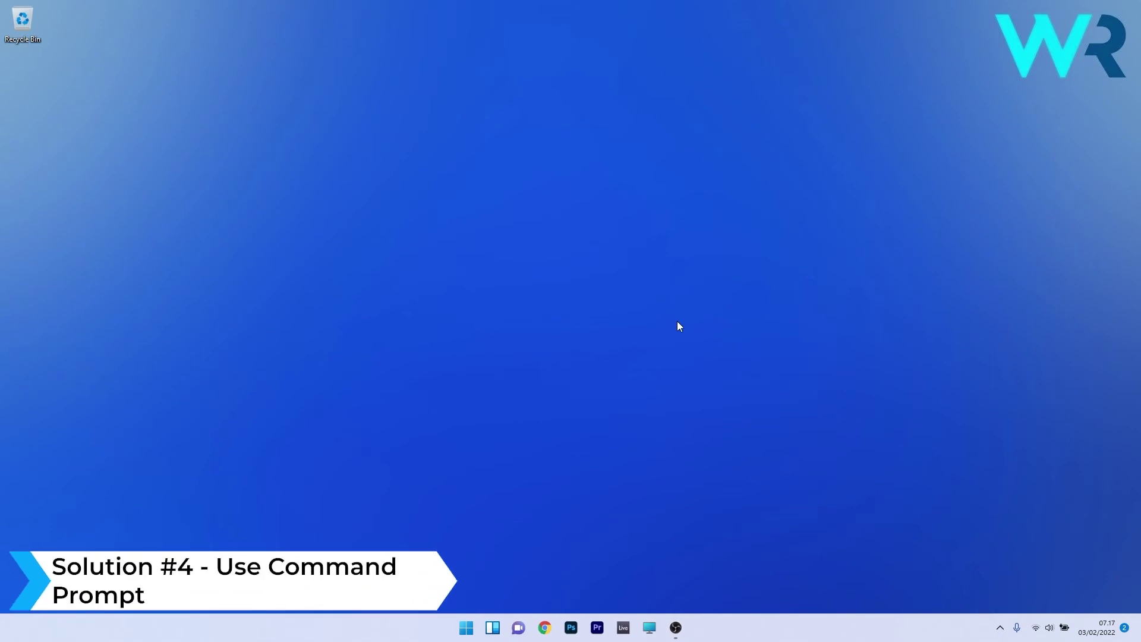
# Search Windows for "cmd" and open Command Prompt as administrator
pyautogui.click(460, 637)
pyautogui.write('cmd')
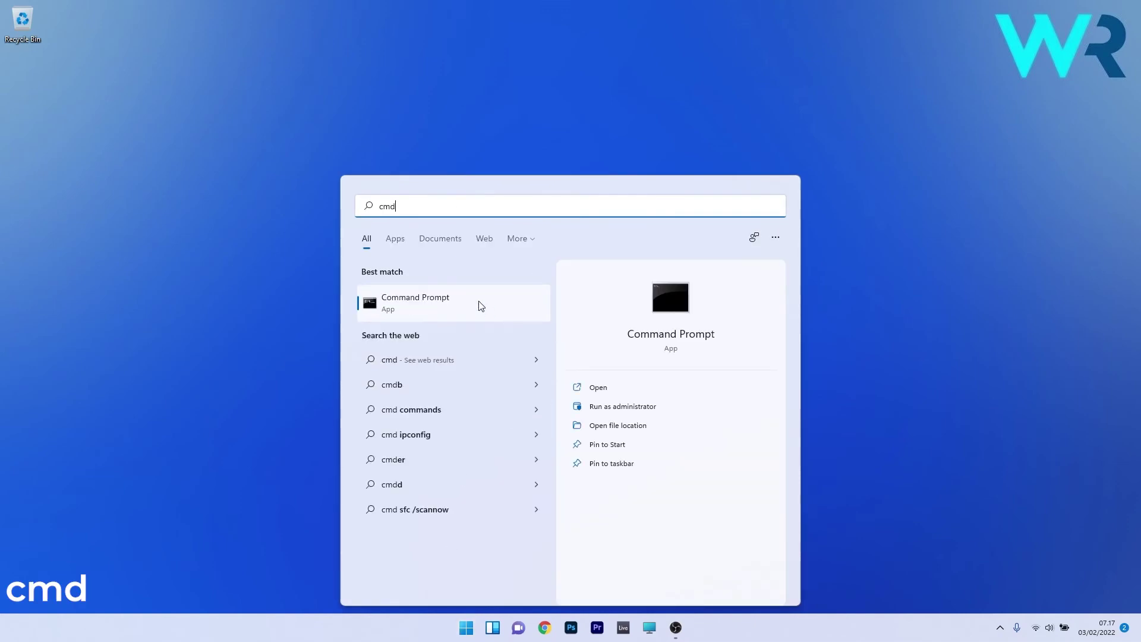
pyautogui.rightClick(482, 306)
pyautogui.click(517, 316)
pyautogui.moveTo(498, 118); pyautogui.dragTo(585, 119)
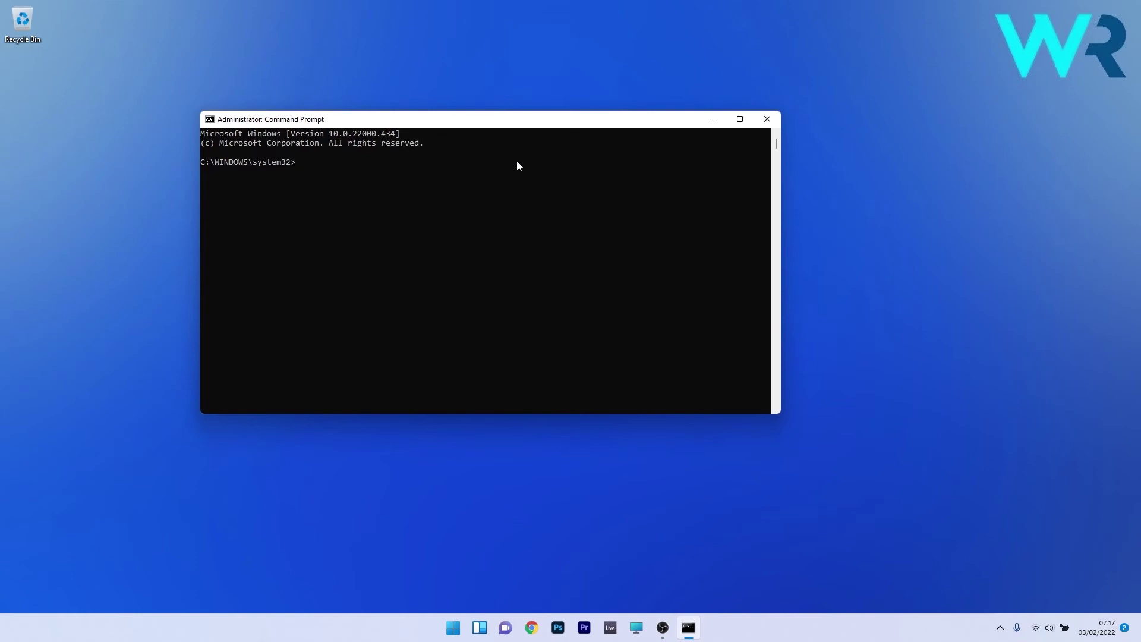
# Enter the commands ipconfig /release and ipconfig /renew at the prompt, and close Command Prompt
pyautogui.write('ipconfig /release')
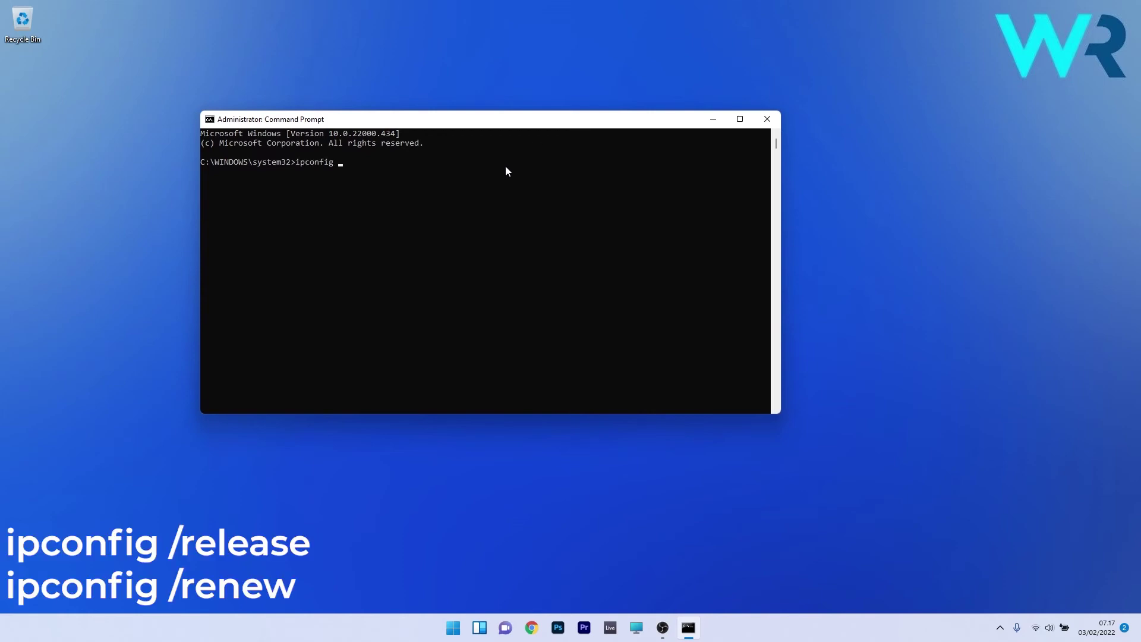
pyautogui.press('BackSpace')
pyautogui.press('BackSpace')
pyautogui.press('BackSpace')
pyautogui.press('BackSpace')
pyautogui.press('BackSpace')
pyautogui.press('BackSpace')
pyautogui.write('enew')
pyautogui.click(766, 119)
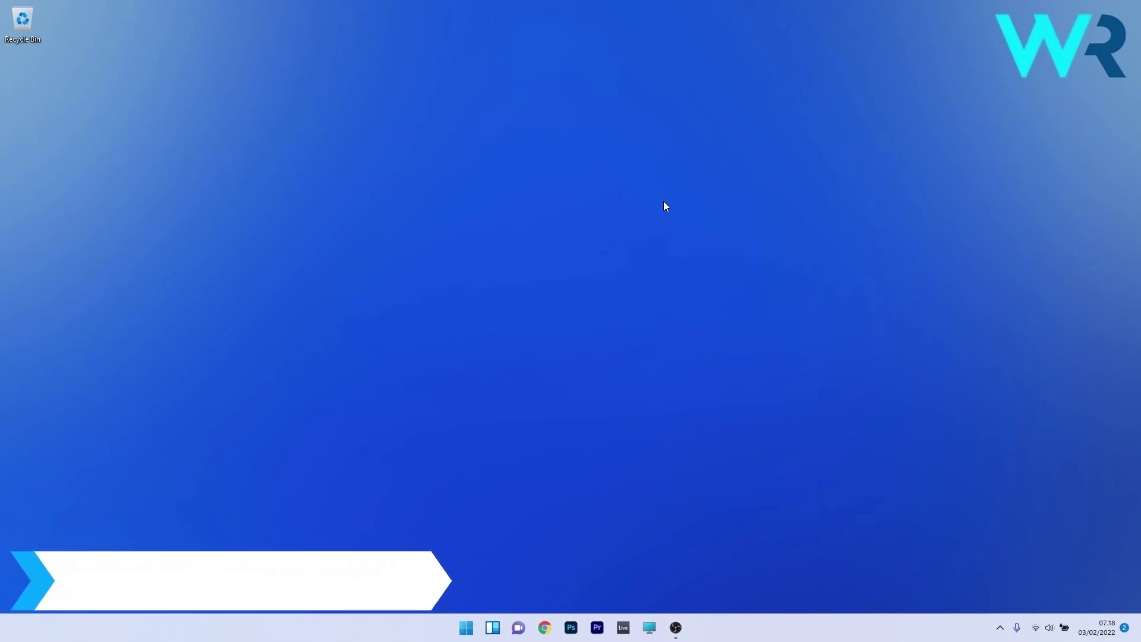
# Reopen the Network Connections page by searching Windows for "view network connections"
pyautogui.click(461, 632)
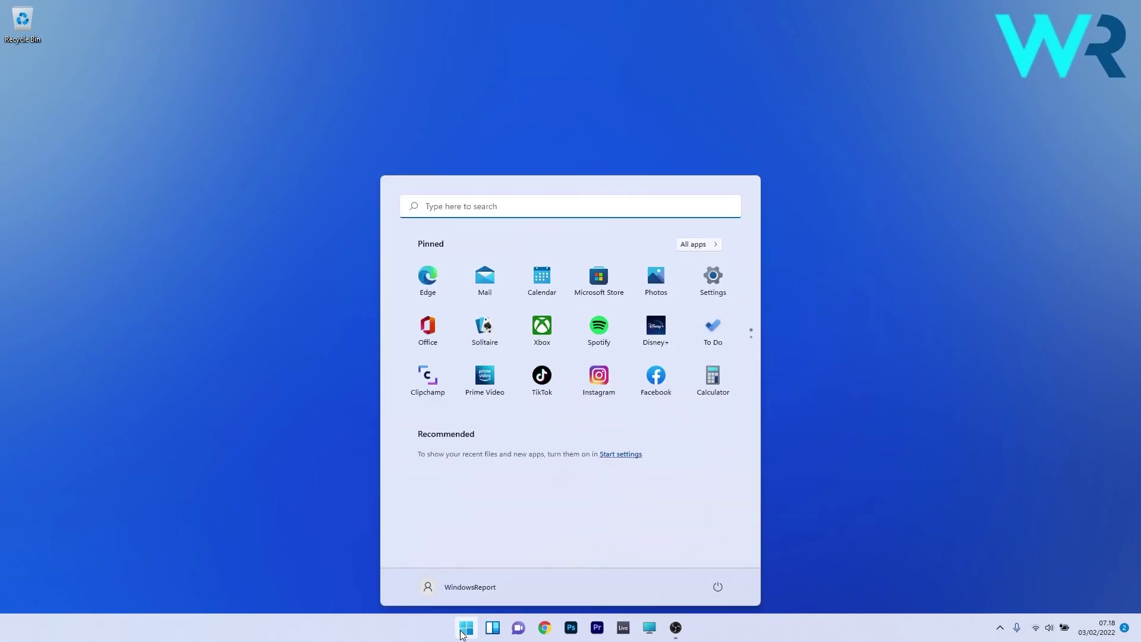
pyautogui.write('view network connections')
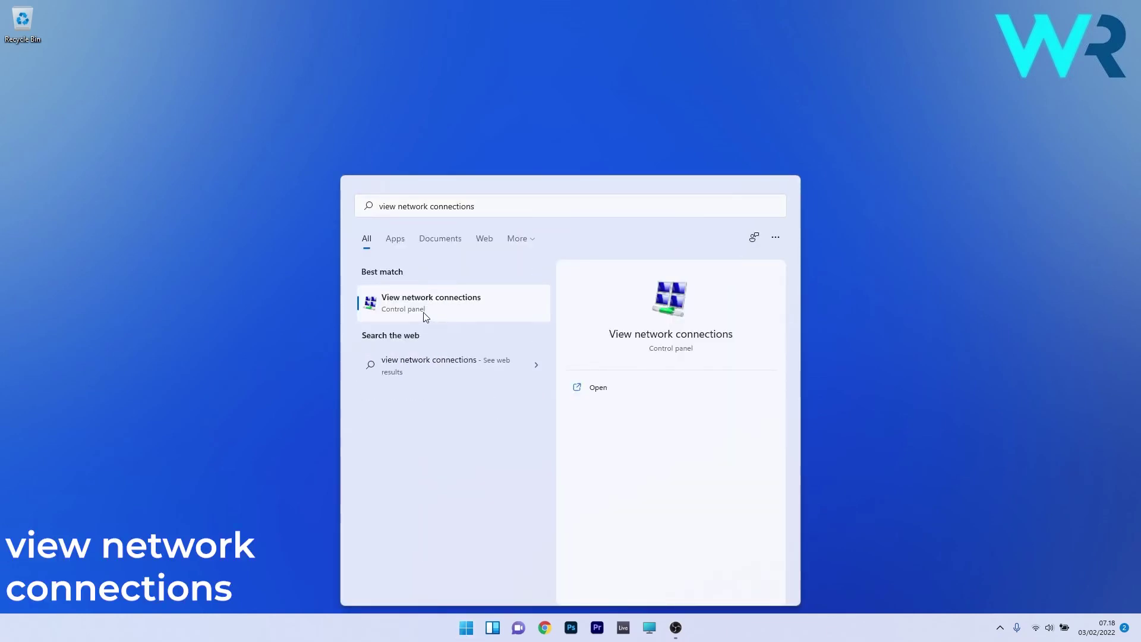
pyautogui.click(426, 317)
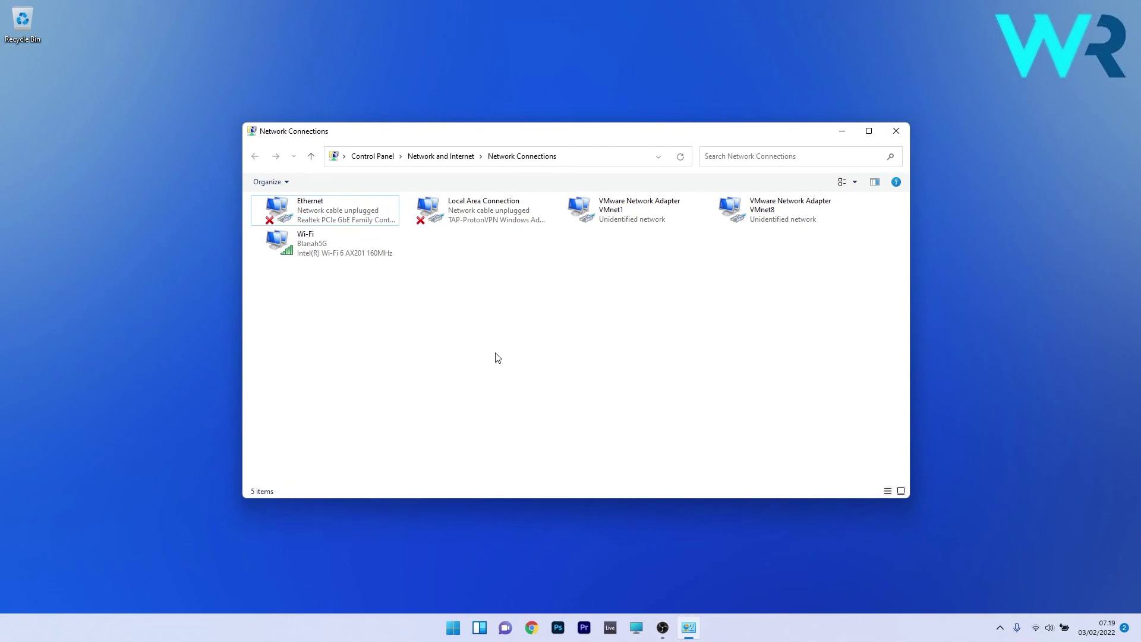
# Diagnose the Ethernet connection, dismiss the network diagnostics dialog and close Network Connections
pyautogui.rightClick(336, 214)
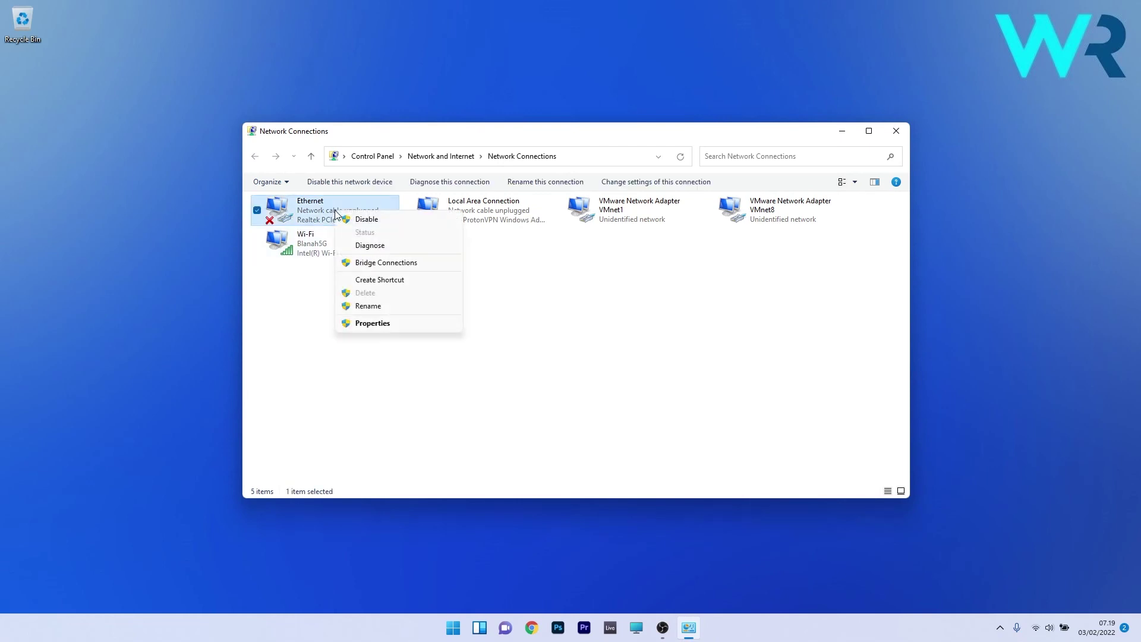
pyautogui.click(381, 245)
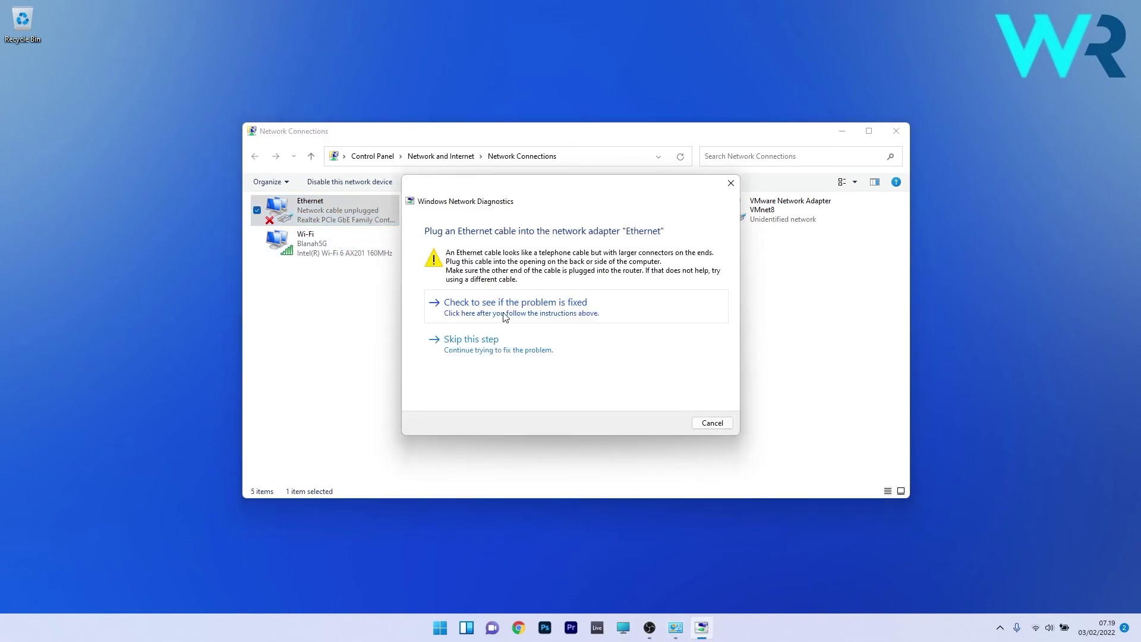
pyautogui.click(713, 423)
pyautogui.click(896, 131)
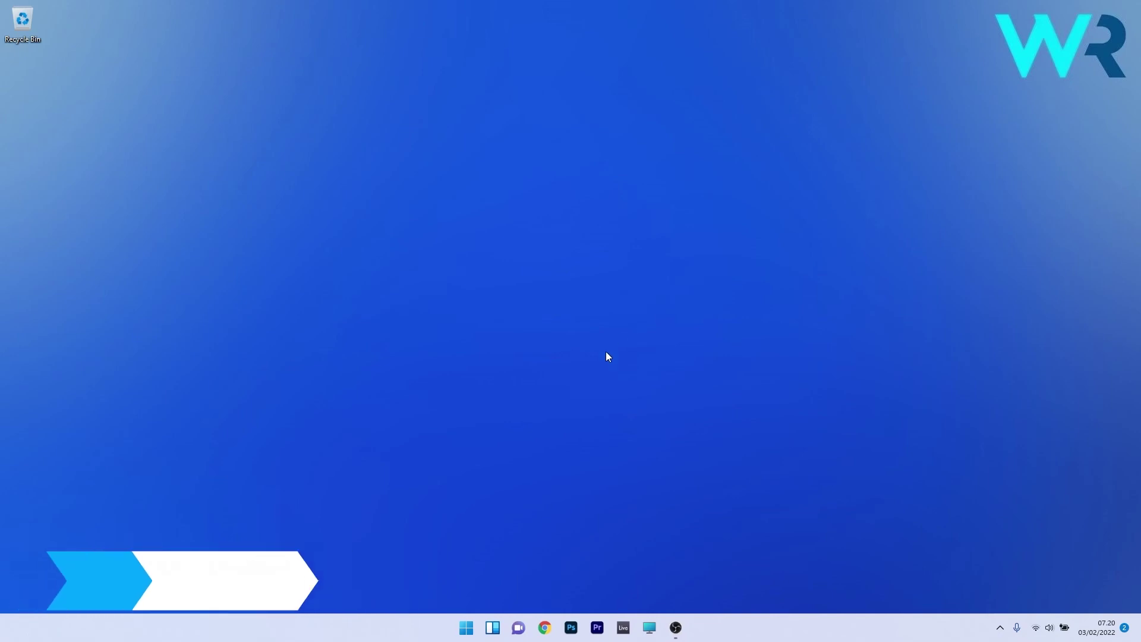
# Search Windows for "view network connections" and open the matching Control Panel page
pyautogui.click(467, 627)
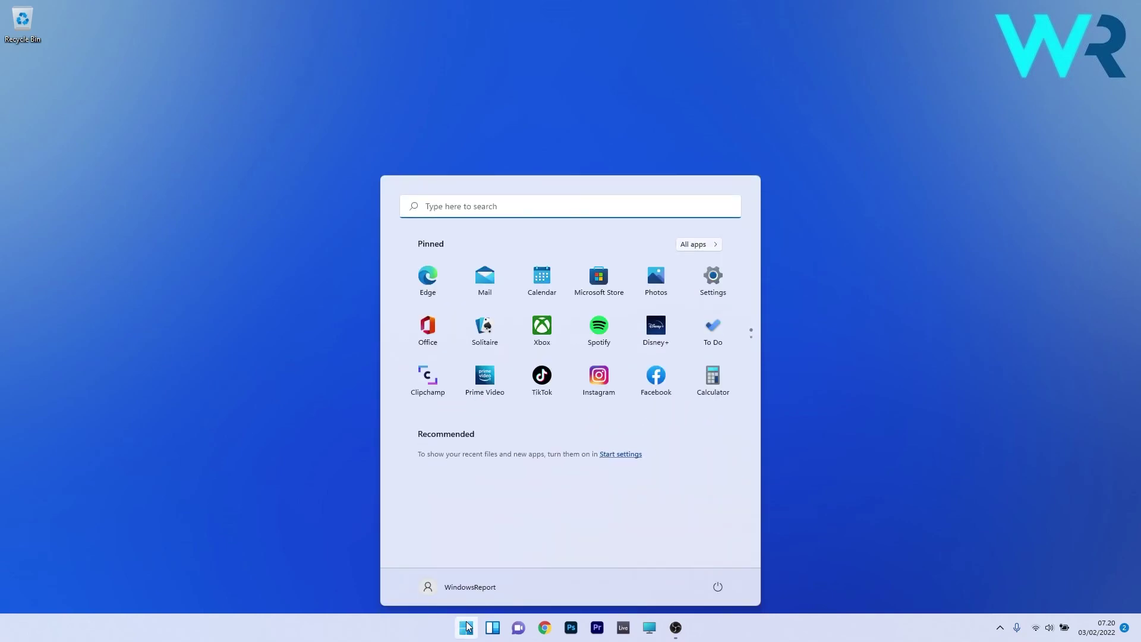
pyautogui.write('view network connections')
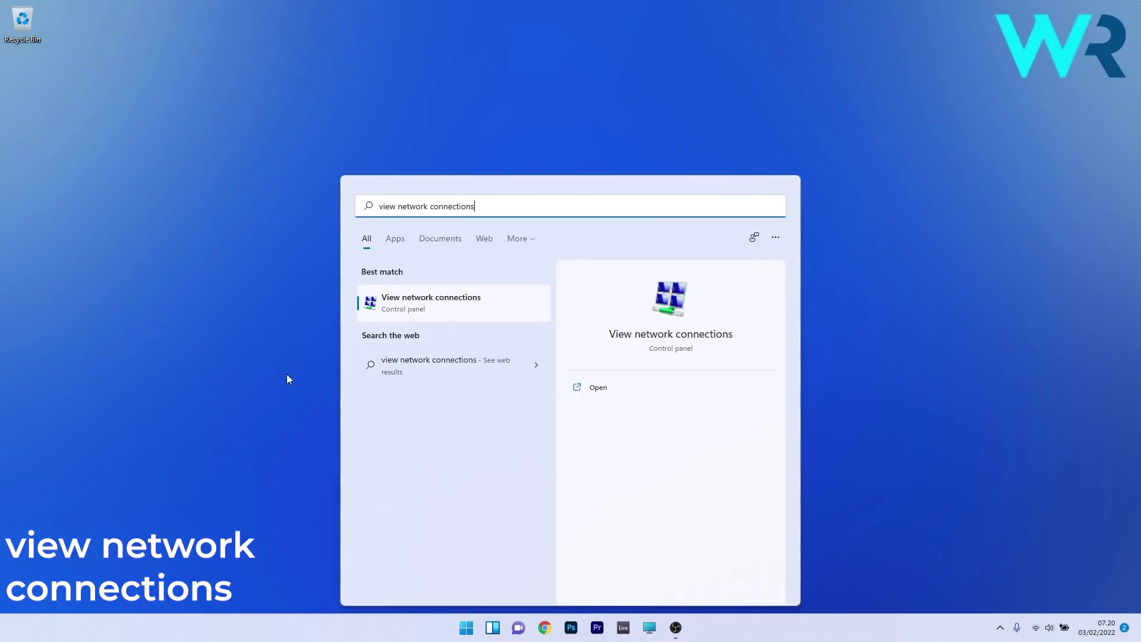
pyautogui.click(449, 304)
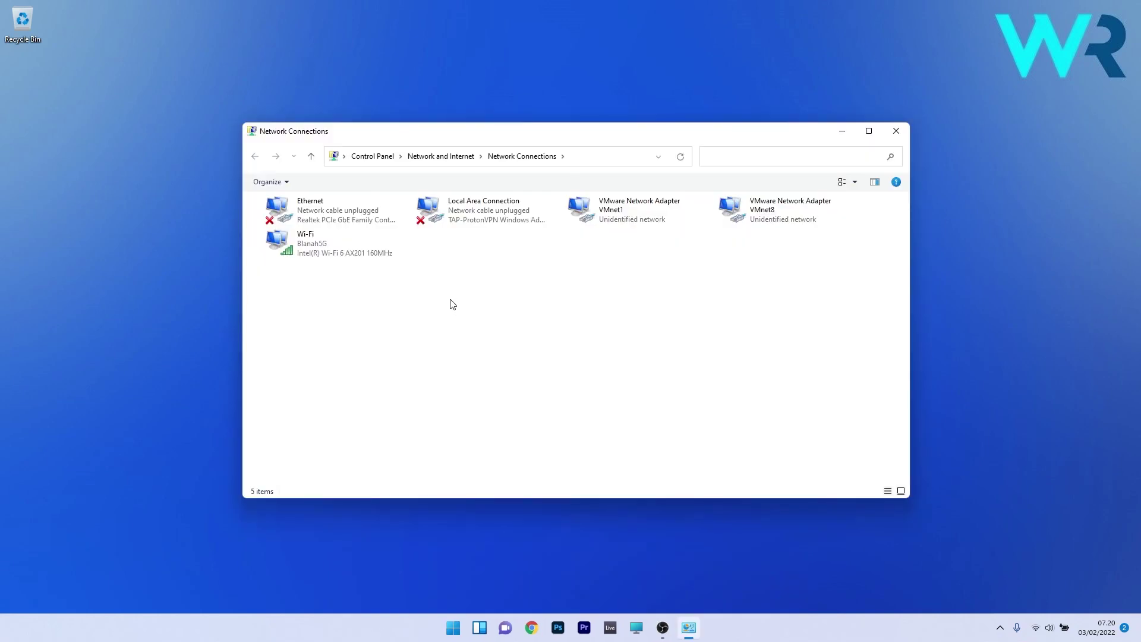
# Disable the Ethernet adapter, enable it again and close Network Connections
pyautogui.rightClick(325, 212)
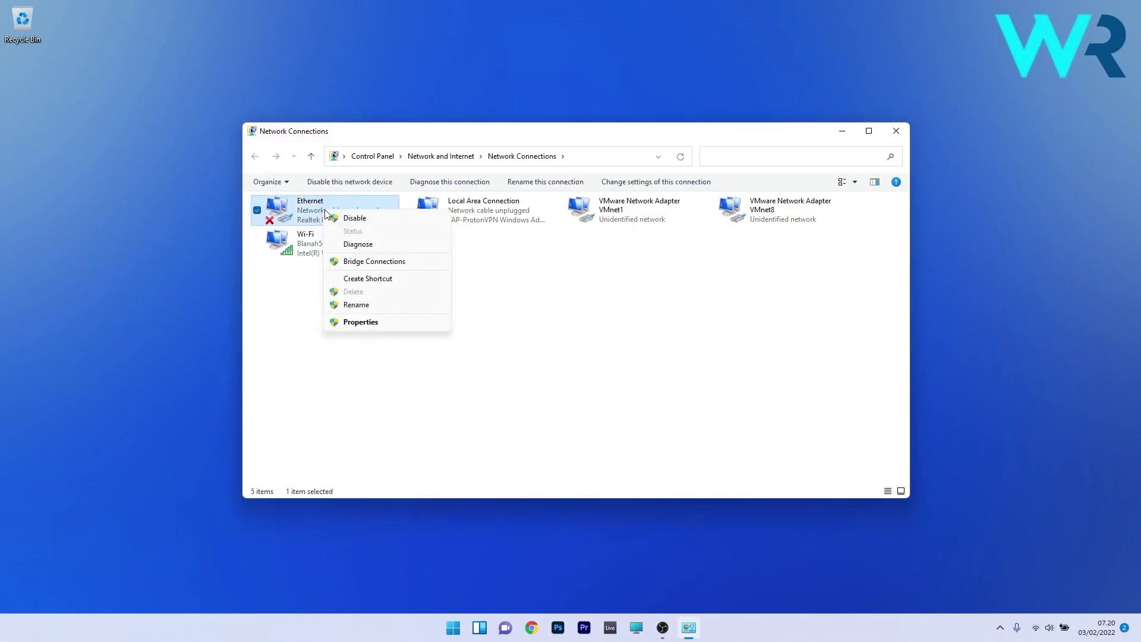
pyautogui.click(356, 219)
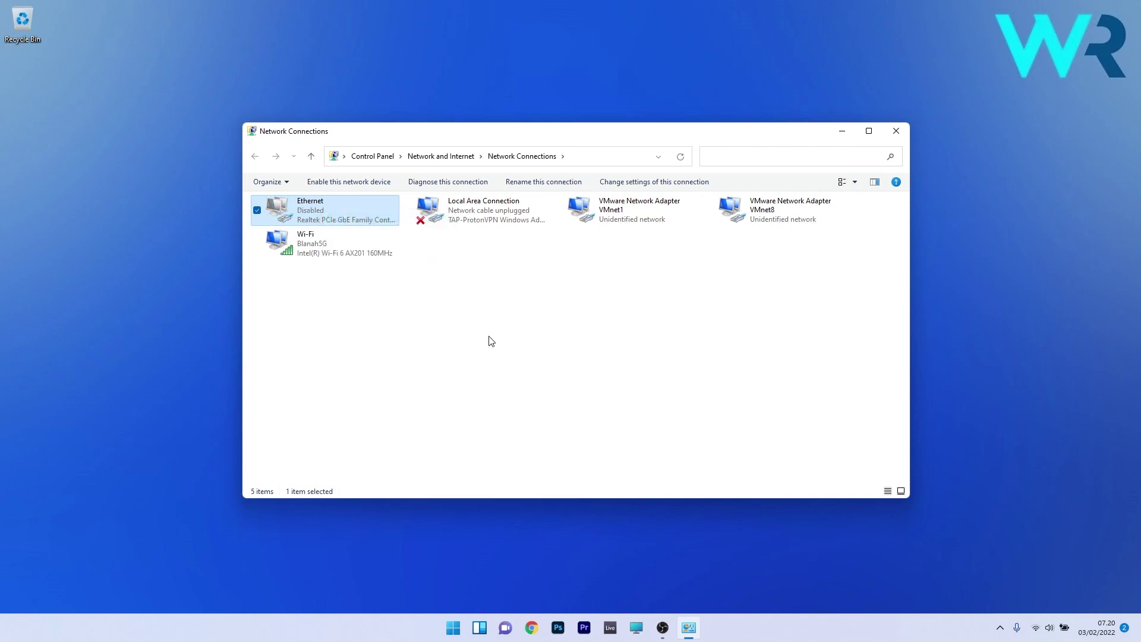
pyautogui.rightClick(316, 212)
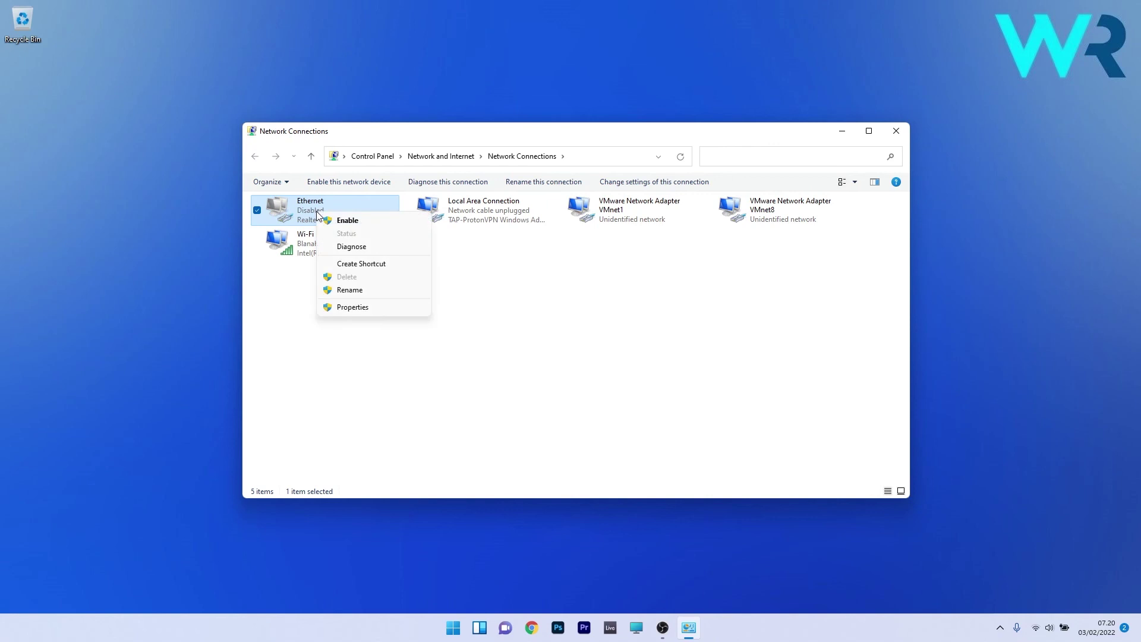
pyautogui.click(374, 222)
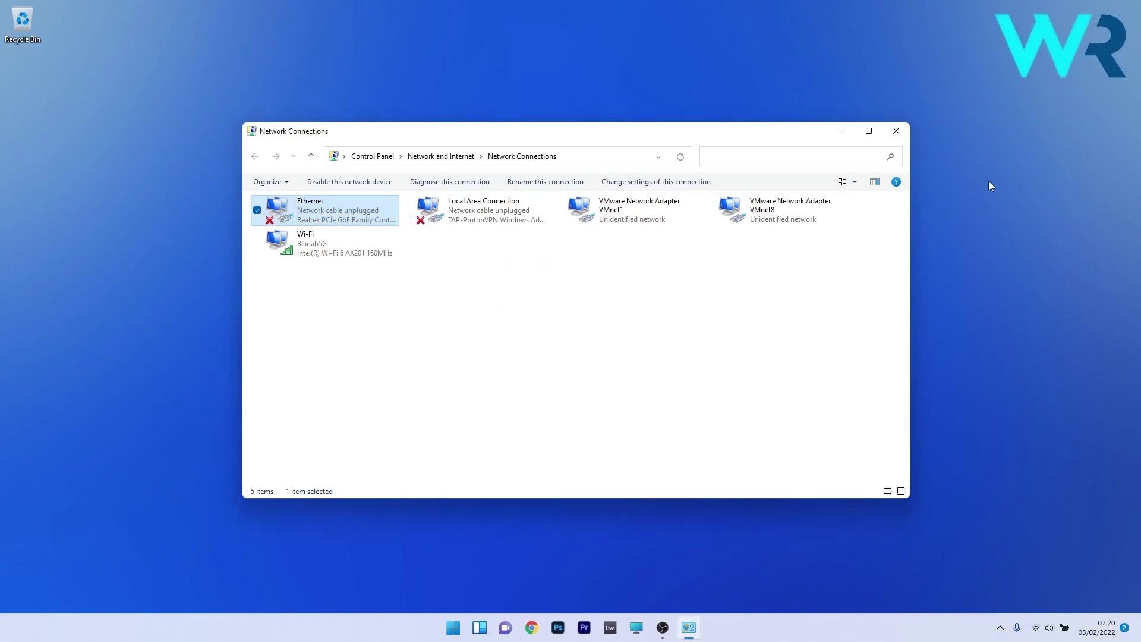
pyautogui.click(903, 132)
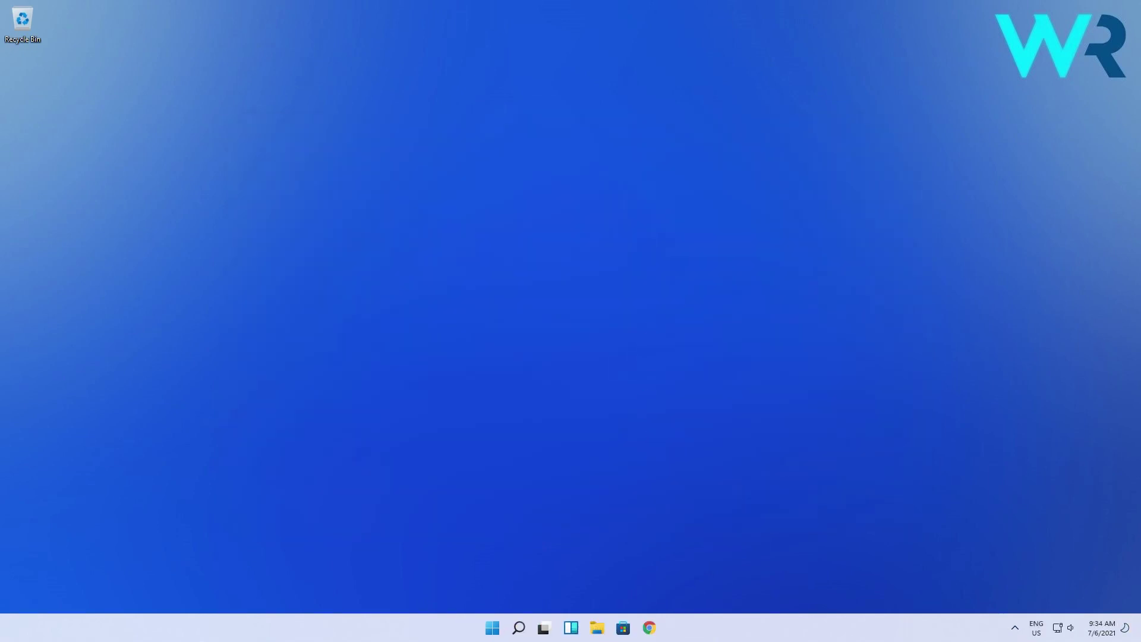